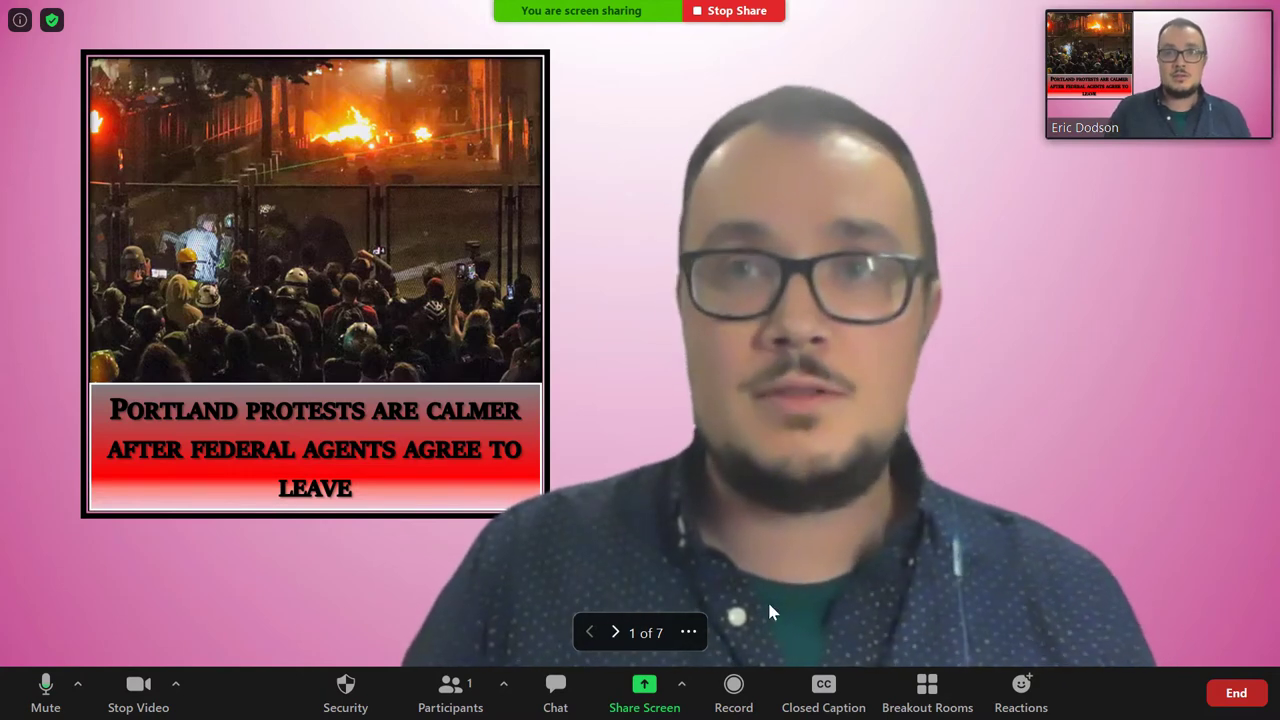
Step: Advance the shared virtual-background presentation from the first slide to slide 6, "Communication 5 with Eric"
click(616, 634)
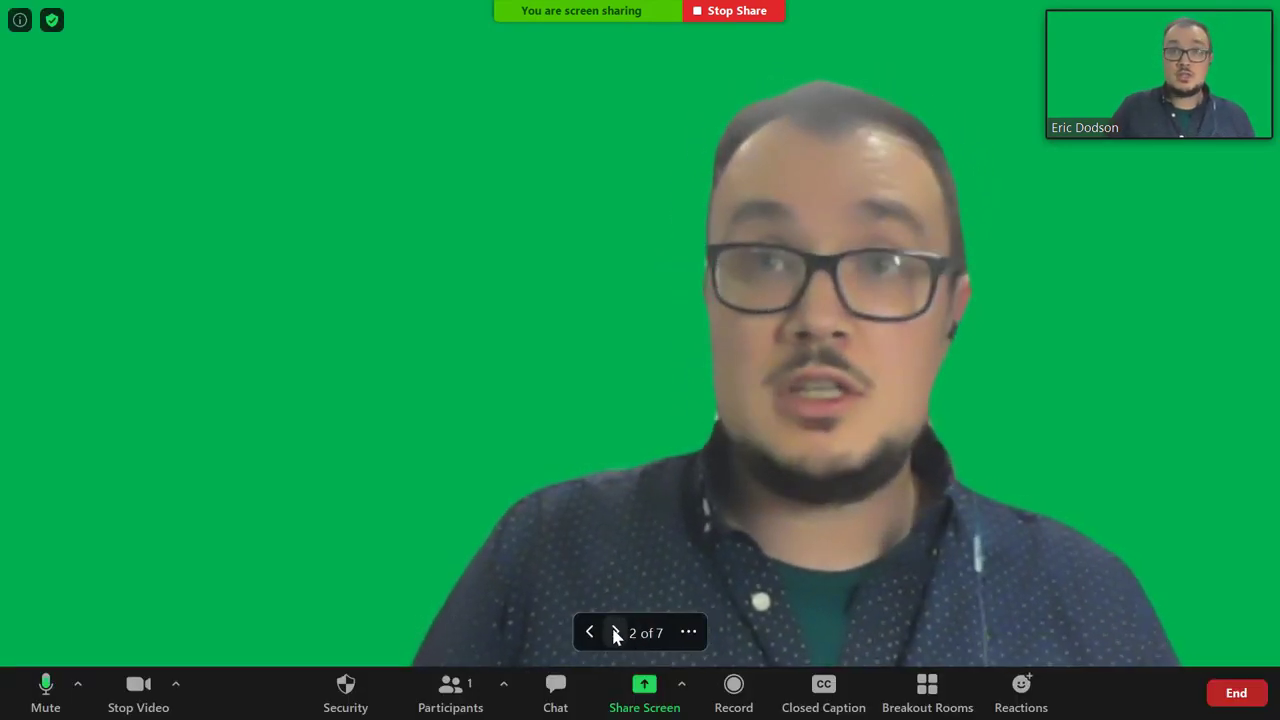
click(617, 634)
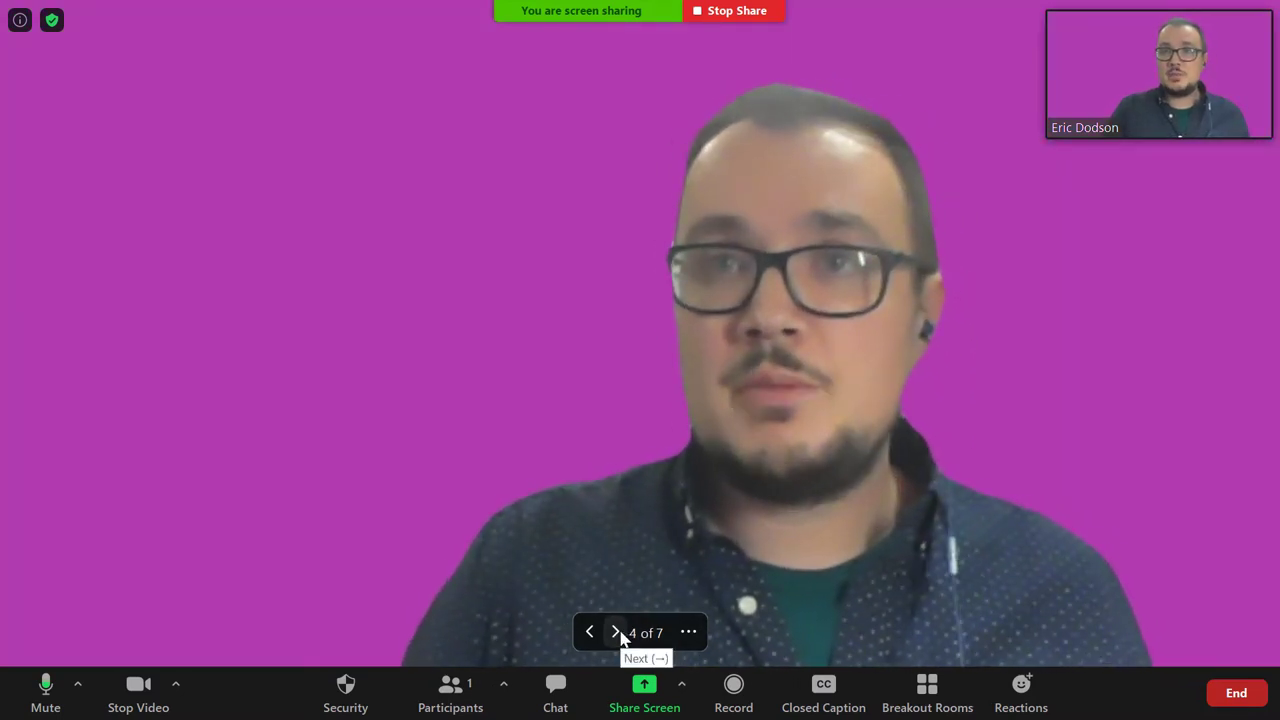
click(617, 634)
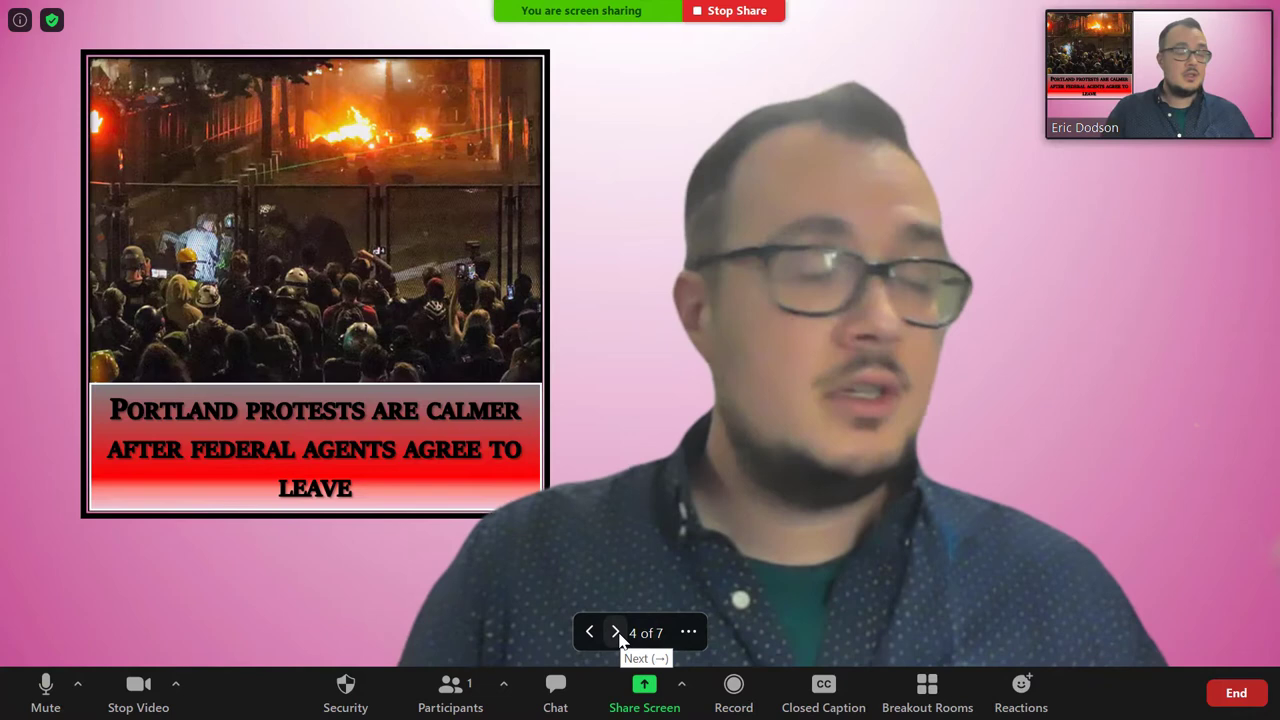
mouse_move(617, 634)
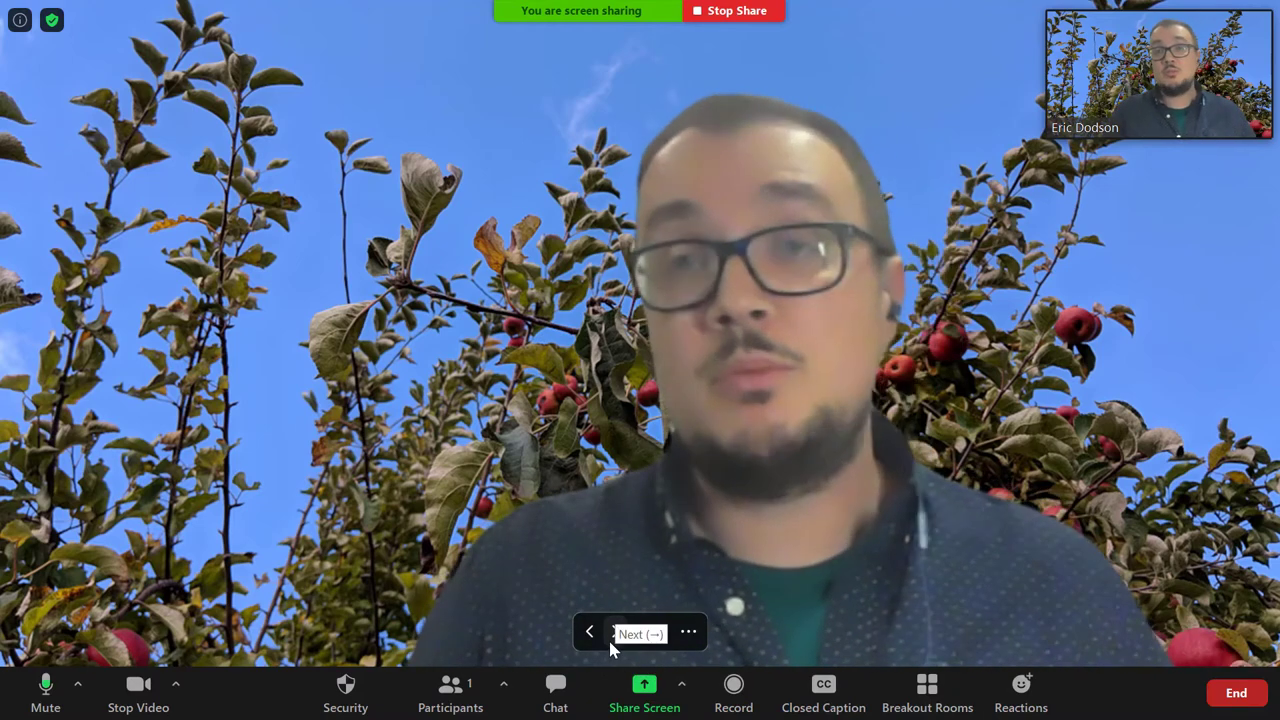
click(612, 640)
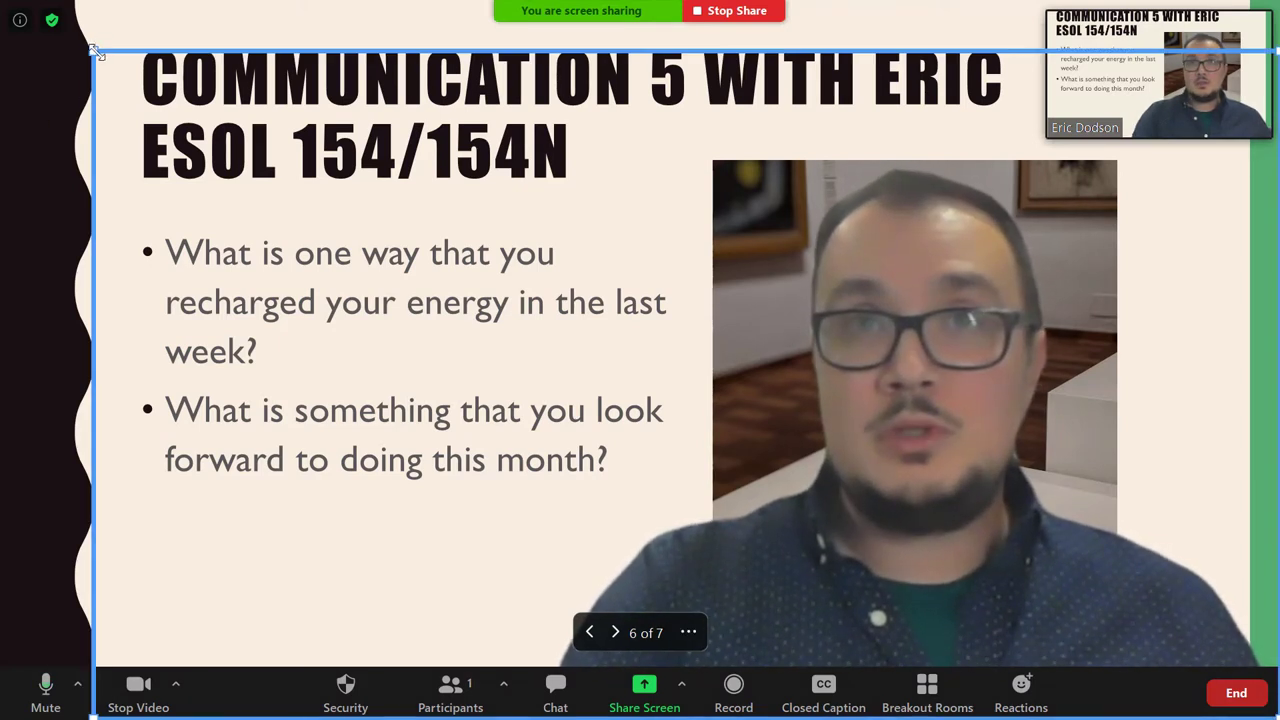
Step: Resize the presenter's video overlay on slide 6 and place it in the lower-right corner of the slide
drag(112, 68, 777, 435)
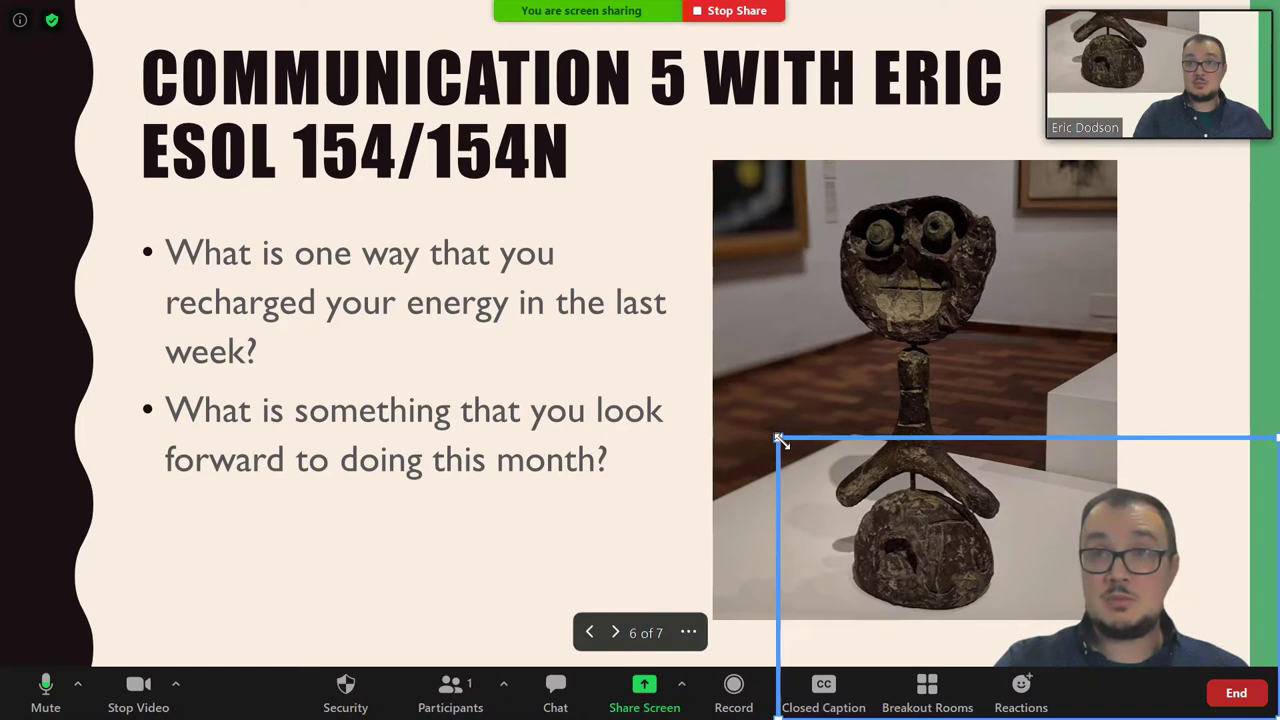
drag(780, 440, 260, 148)
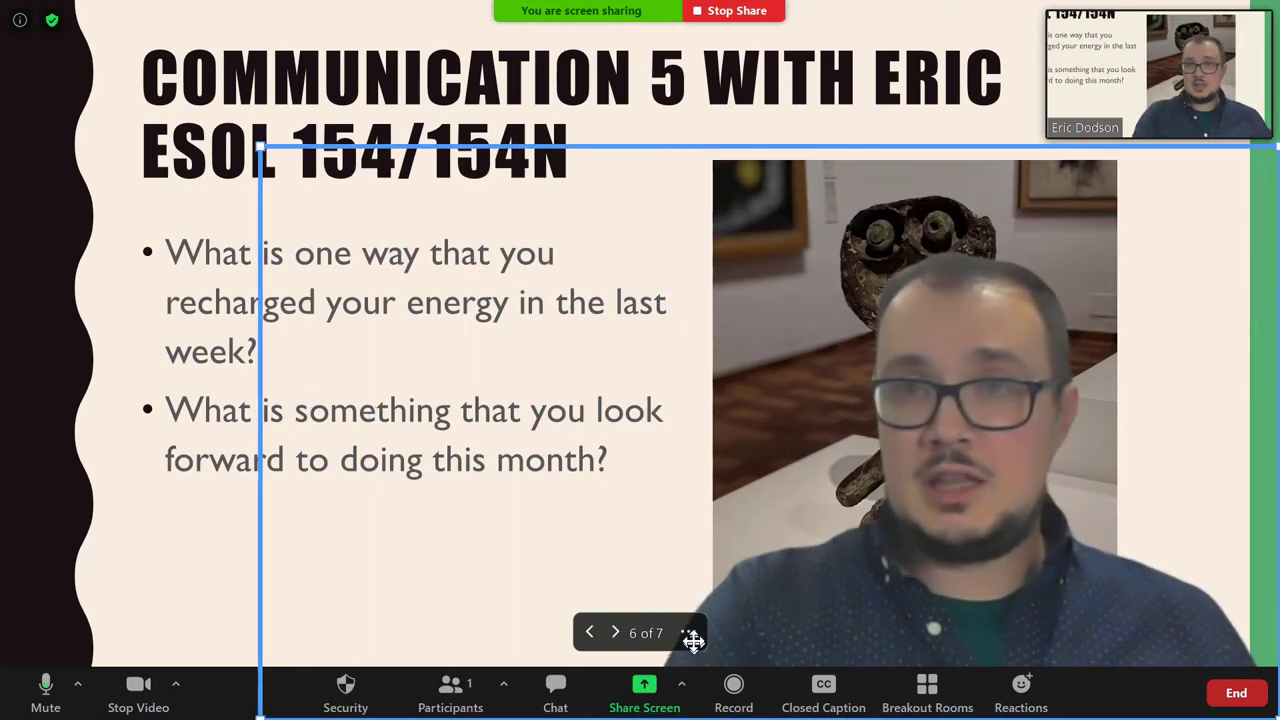
drag(351, 243, 86, 49)
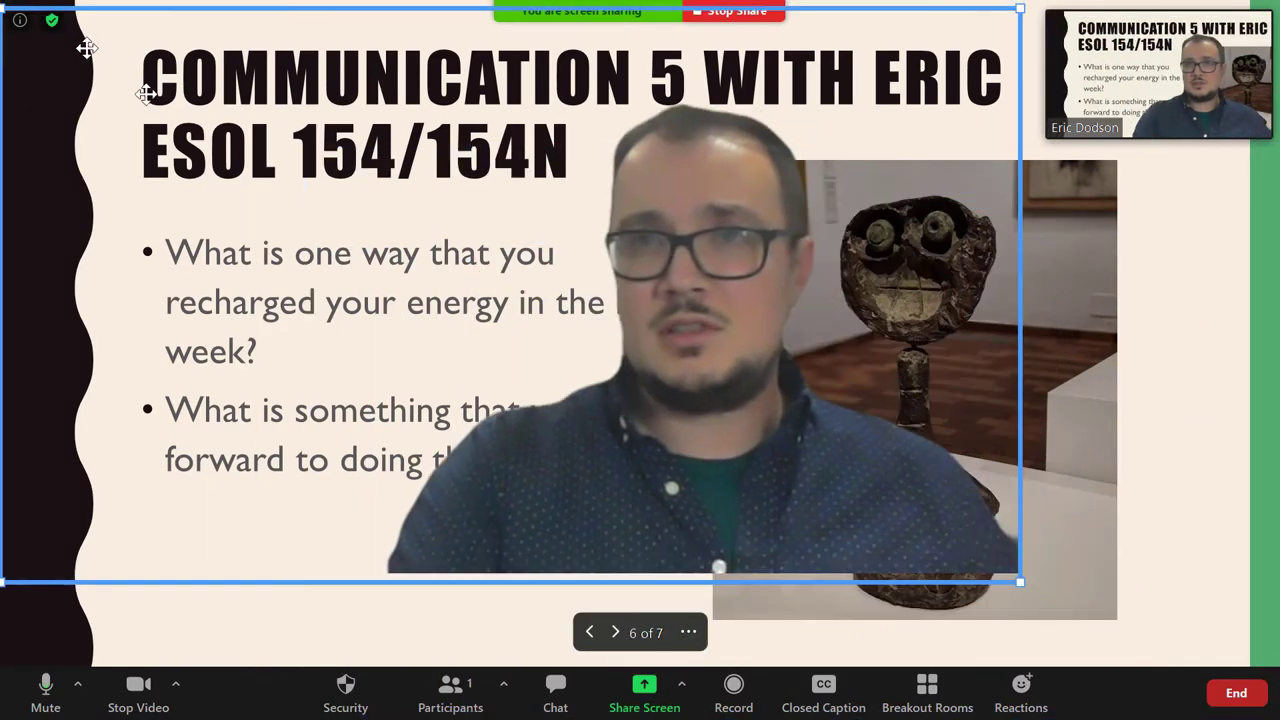
click(688, 631)
click(686, 636)
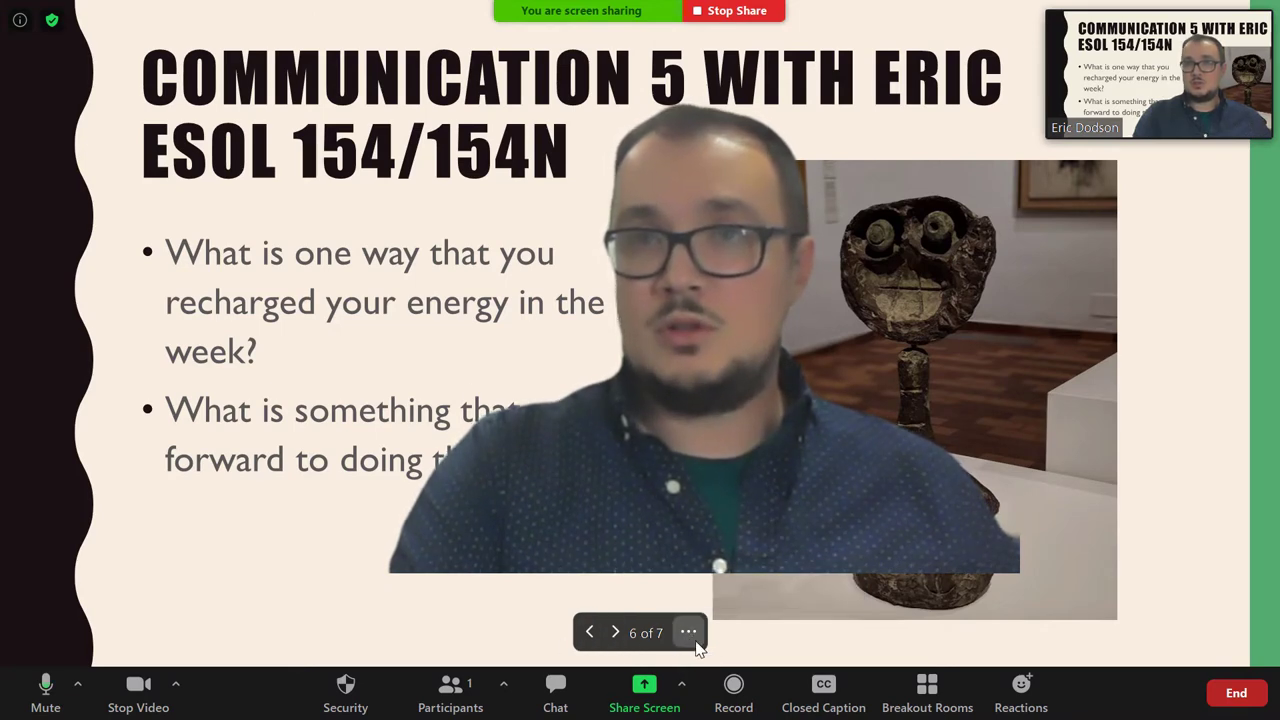
drag(580, 409, 838, 557)
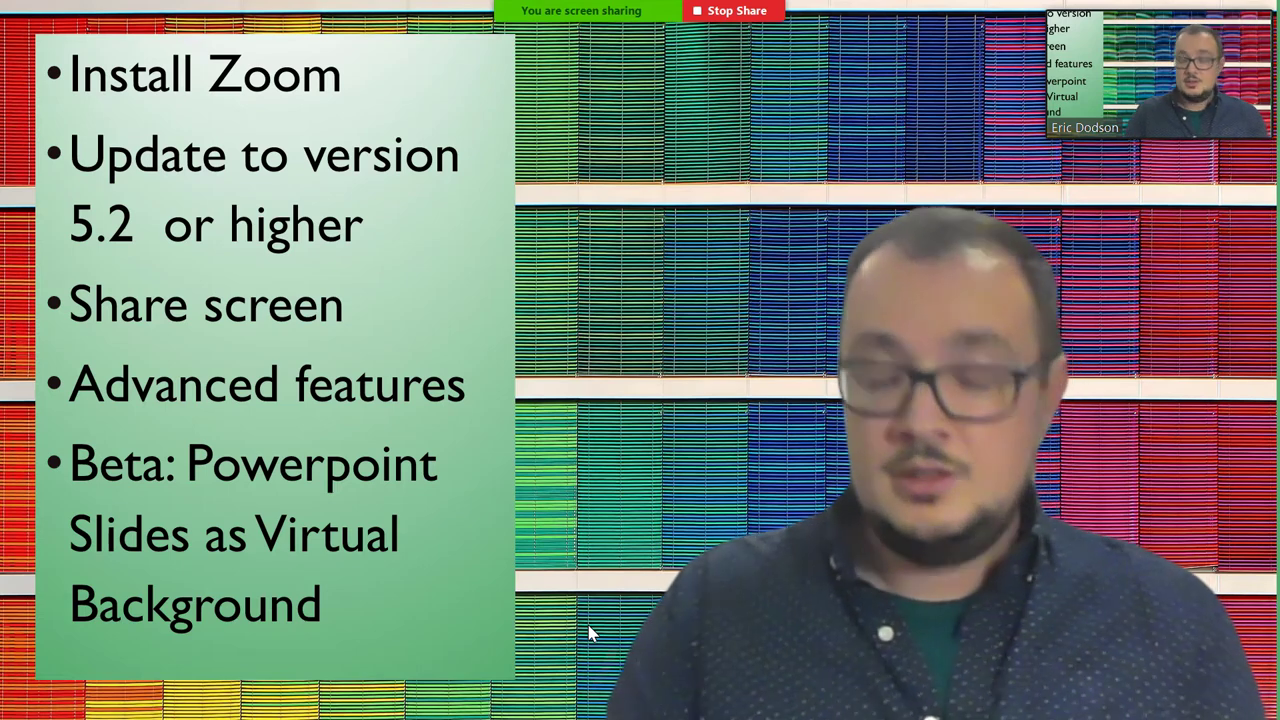
Step: Switch to the Zoom home window, check the client for updates and close the update notice
key(alt+Tab)
key(alt+Tab)
key(alt+Tab)
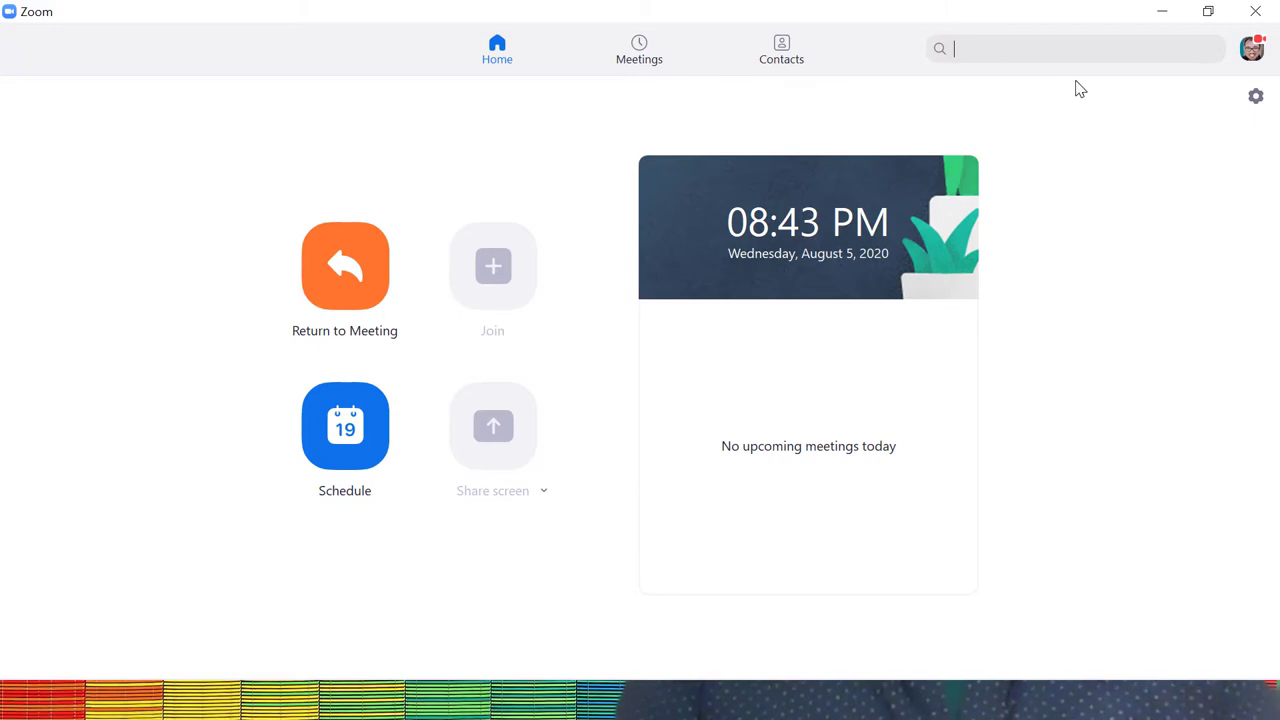
click(1253, 52)
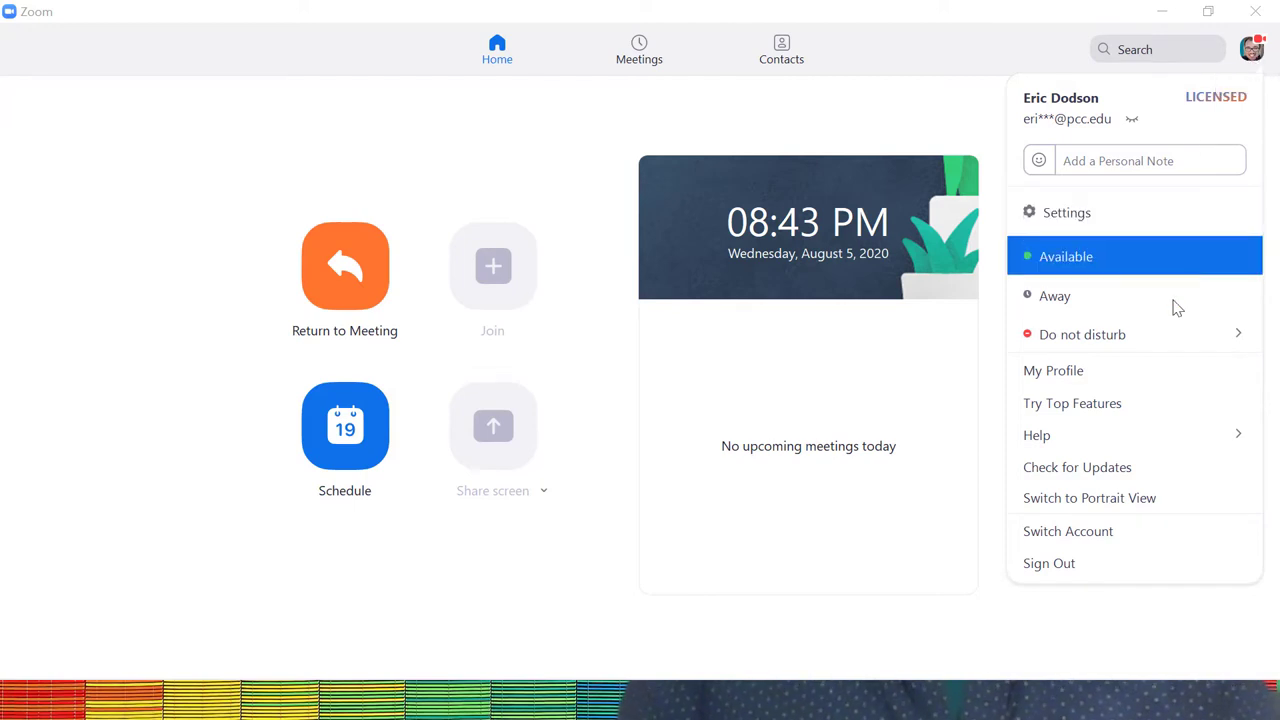
click(1197, 476)
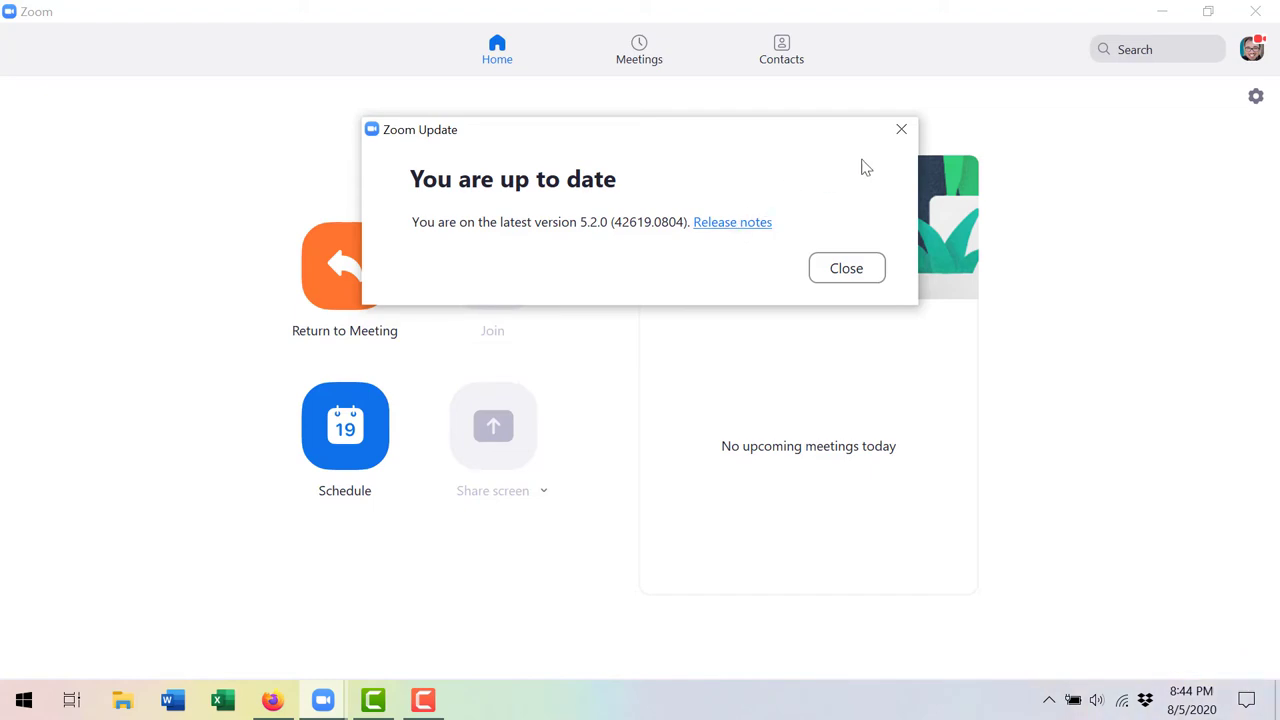
click(905, 131)
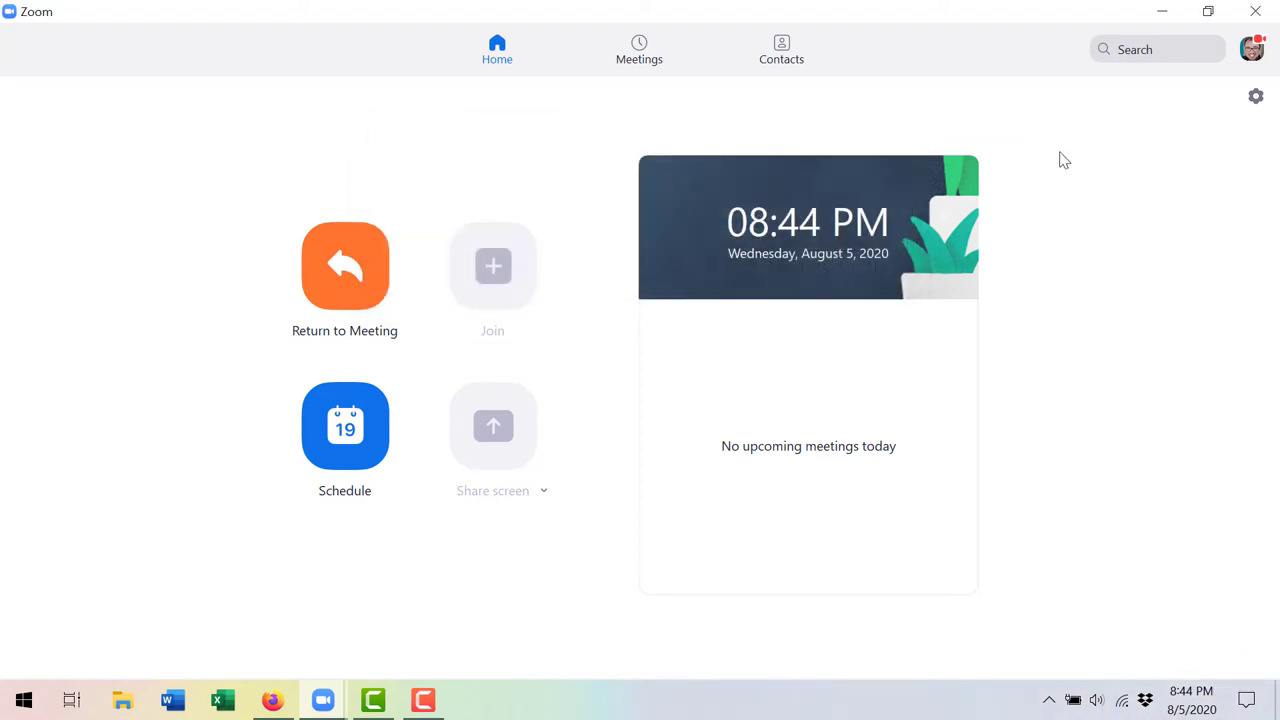
Step: Return to the meeting and share Presentation5 from the Desktop with the advanced option PowerPoint as Virtual Background
key(alt+Tab)
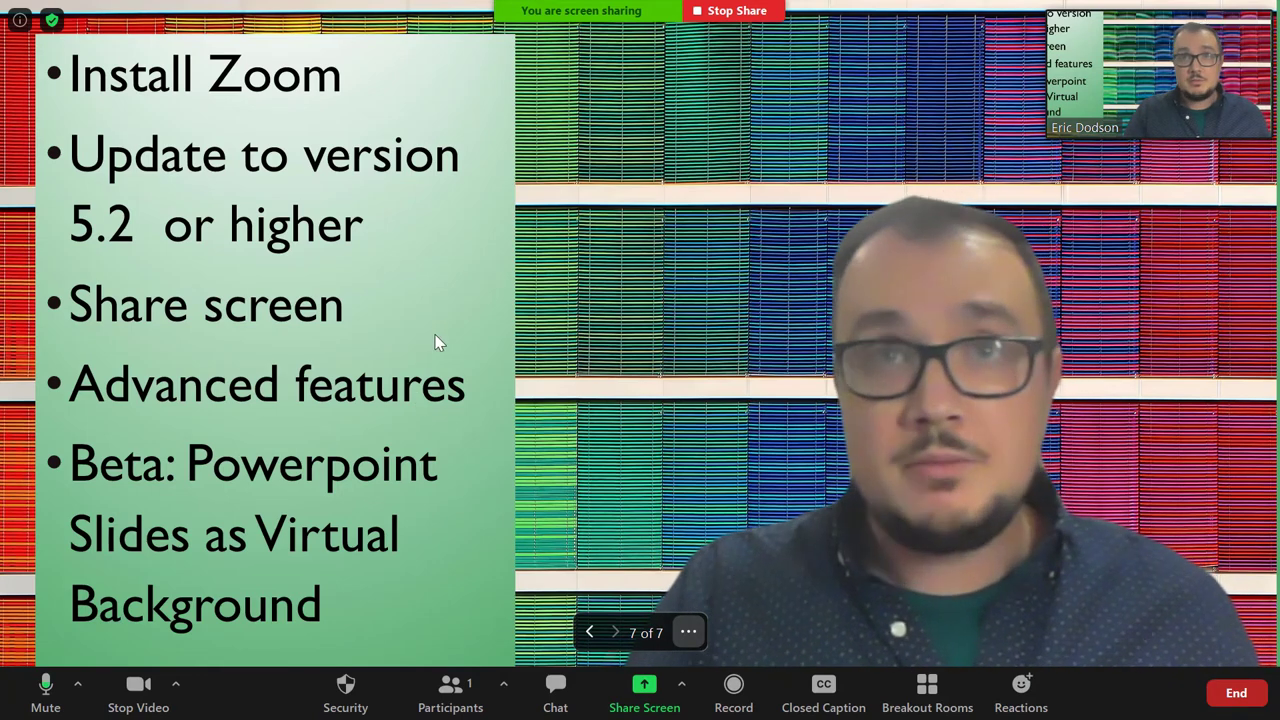
click(650, 705)
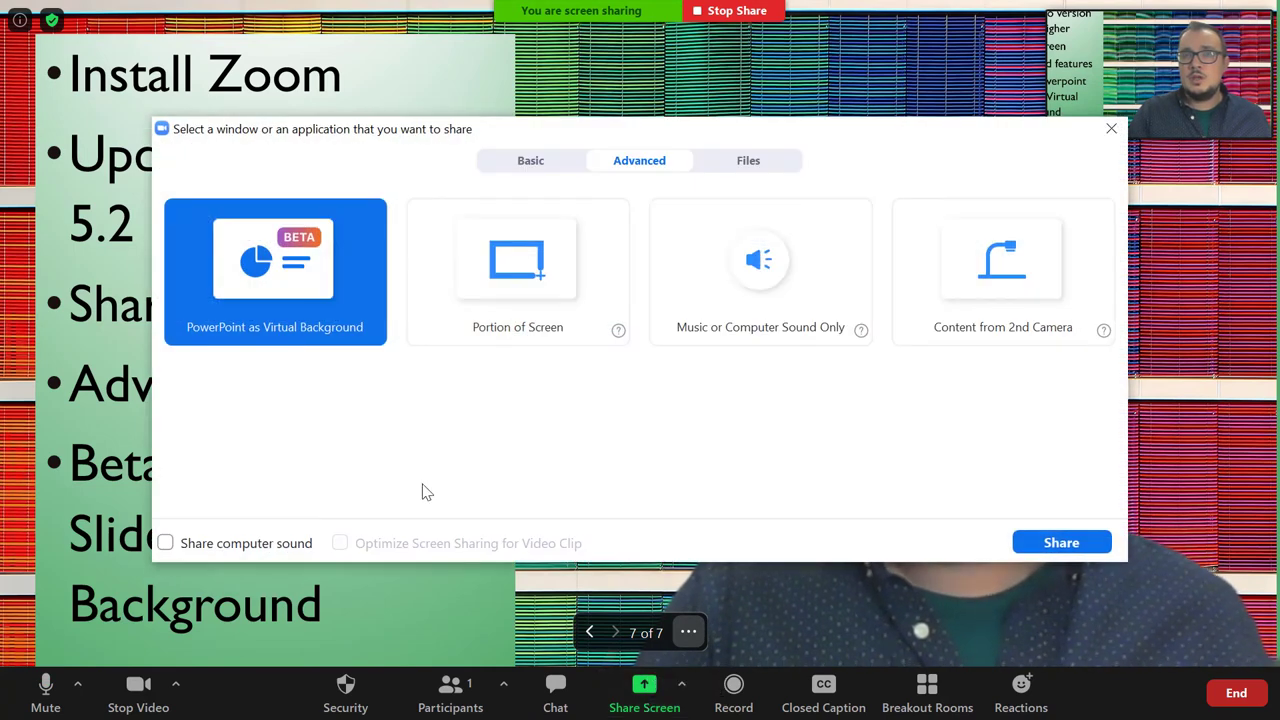
click(531, 161)
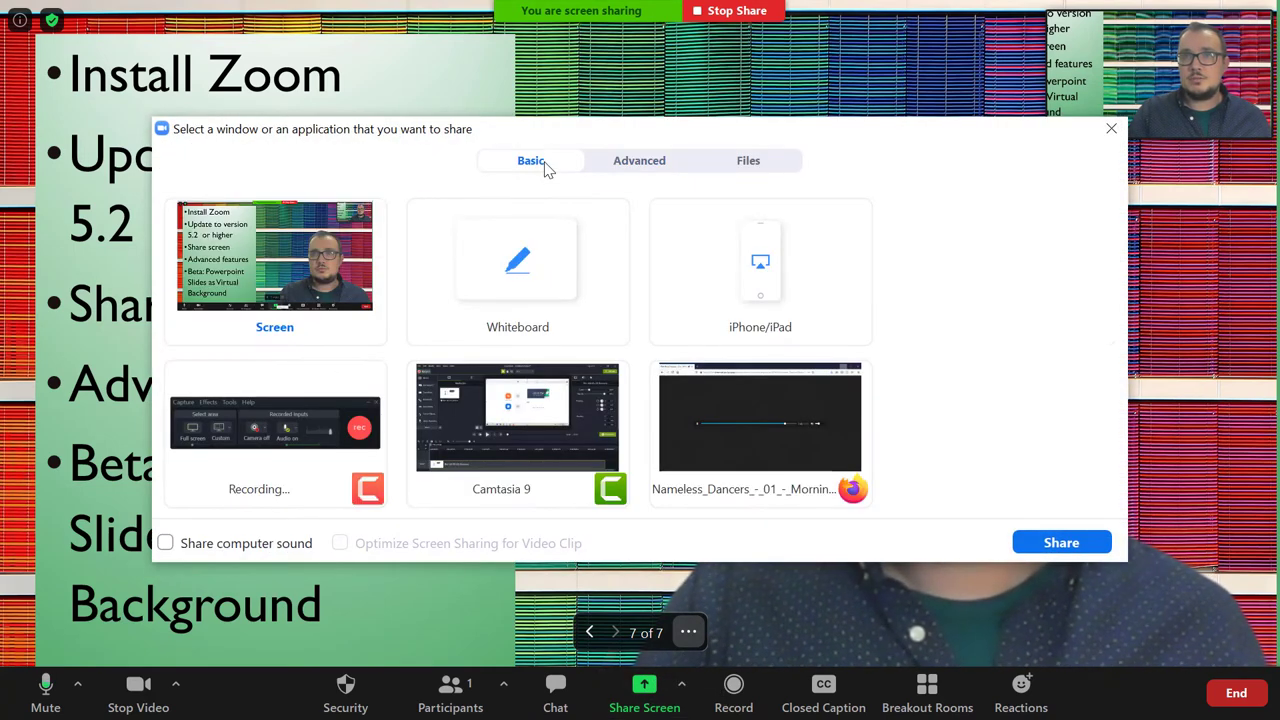
click(254, 222)
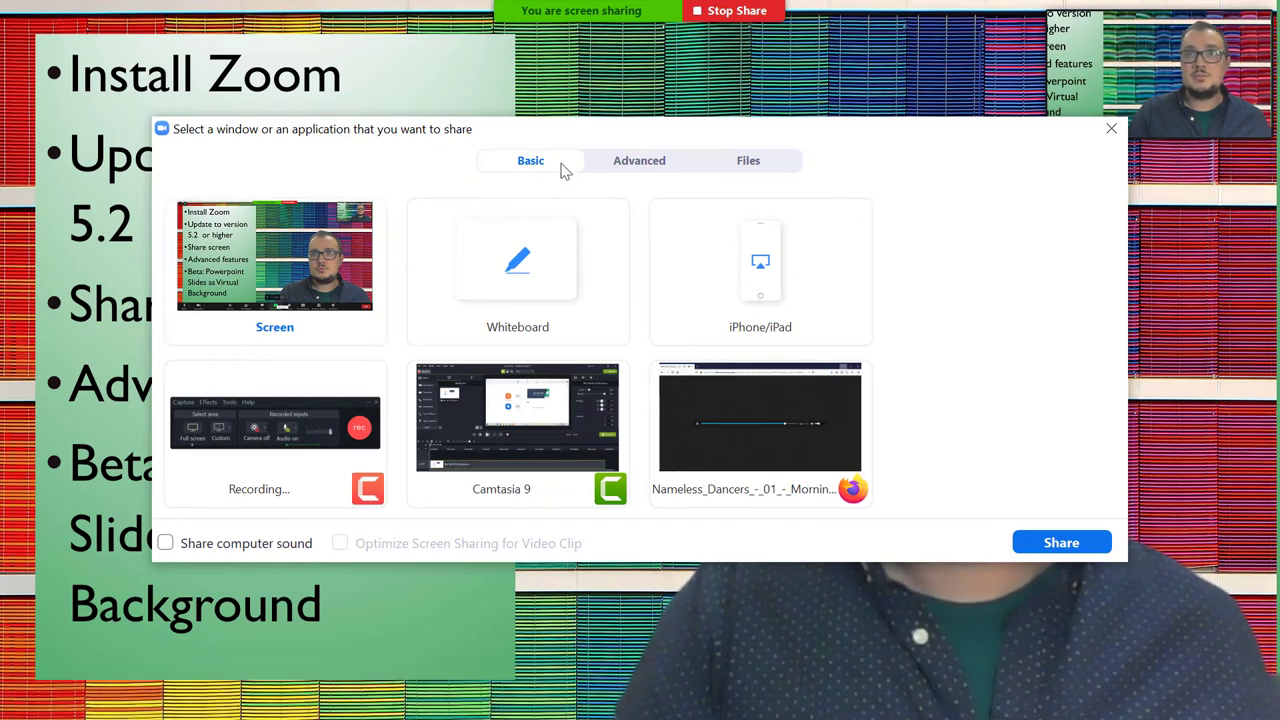
click(640, 162)
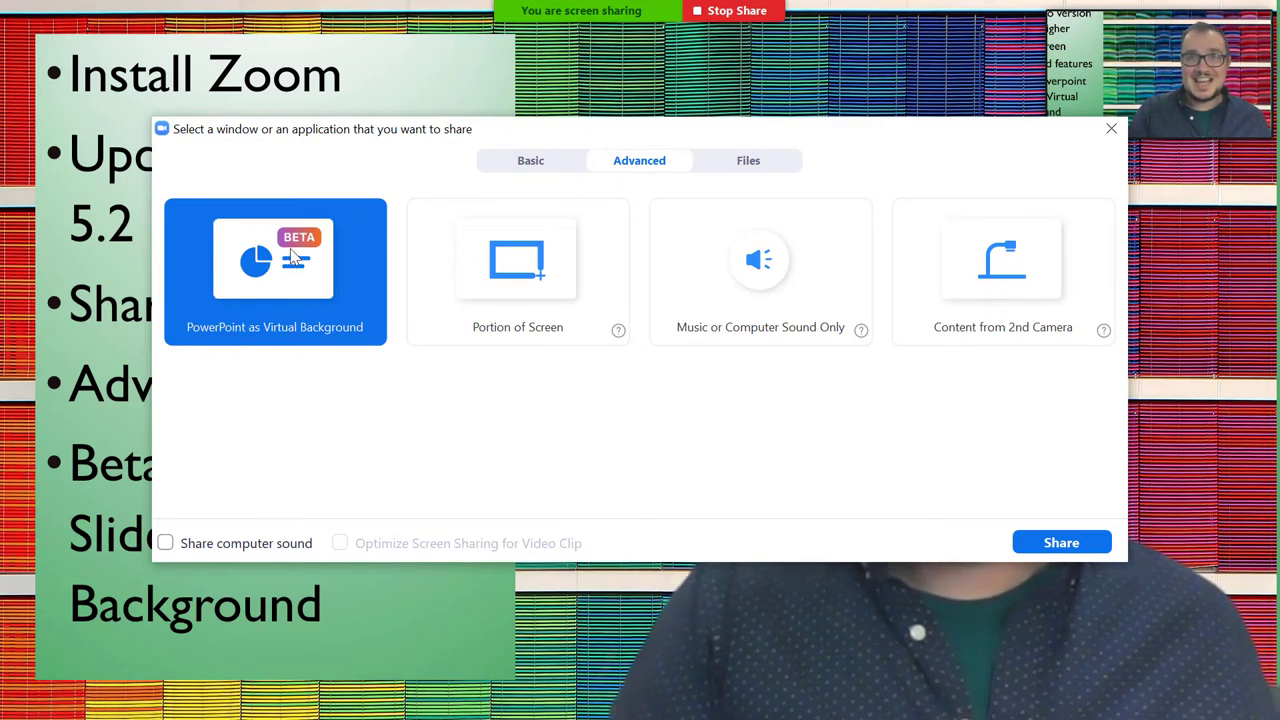
double_click(268, 268)
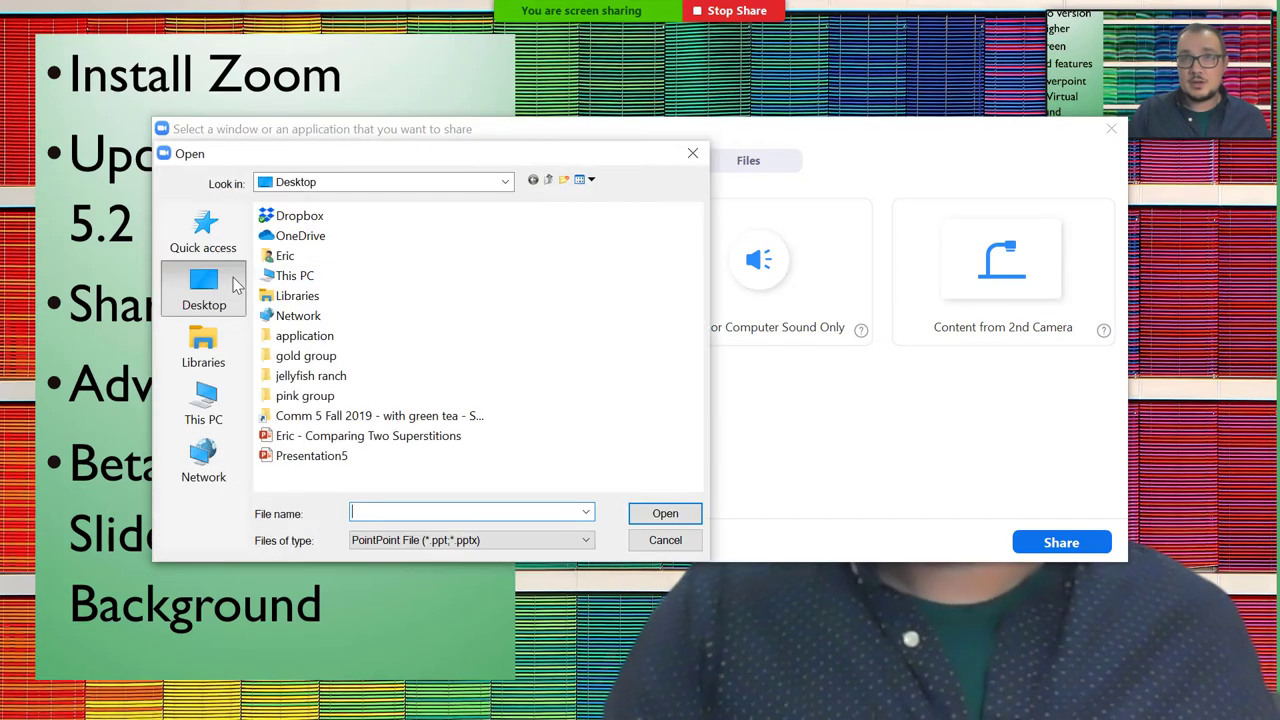
click(292, 462)
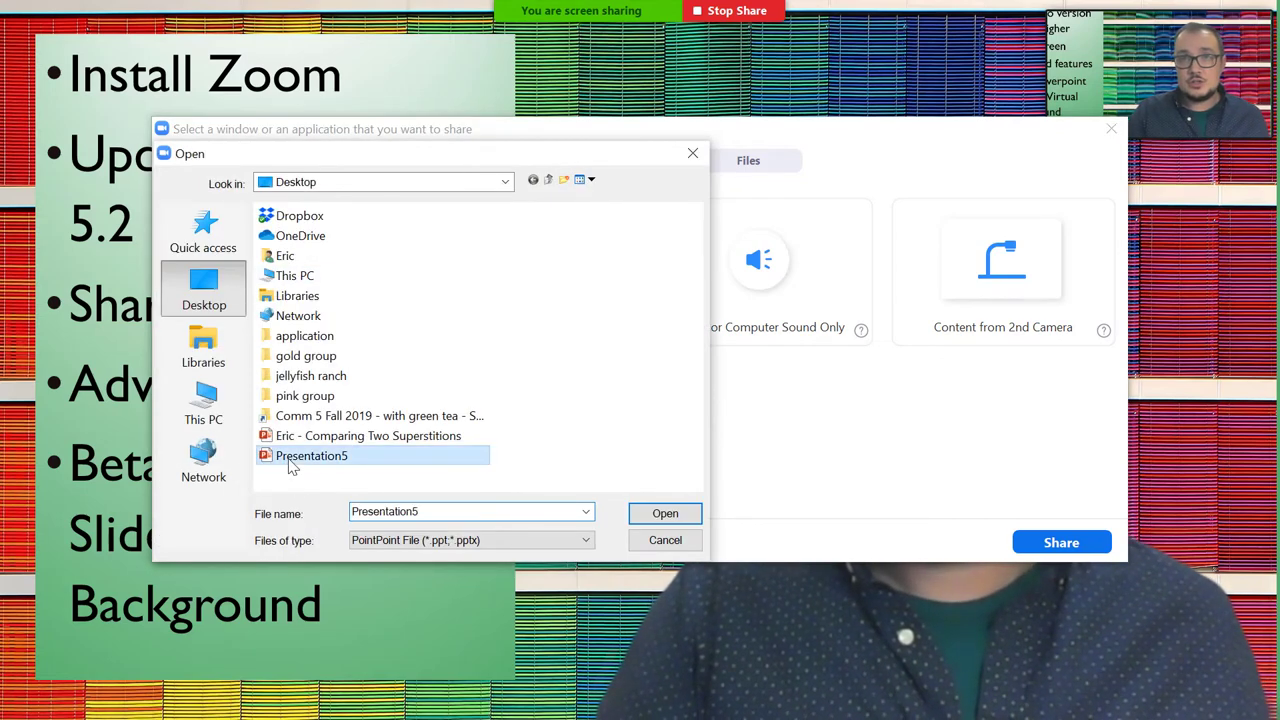
double_click(298, 460)
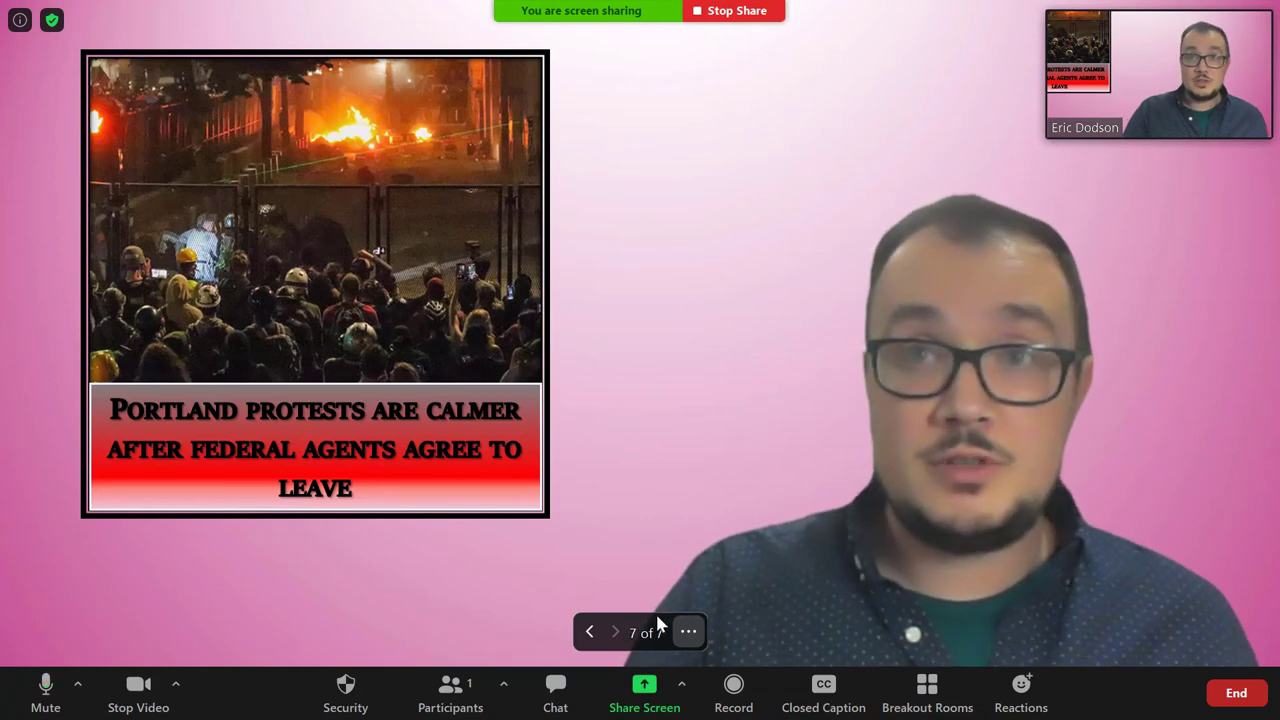
Step: Advance the shared presentation through to slide 7 and stop the screen share
click(615, 632)
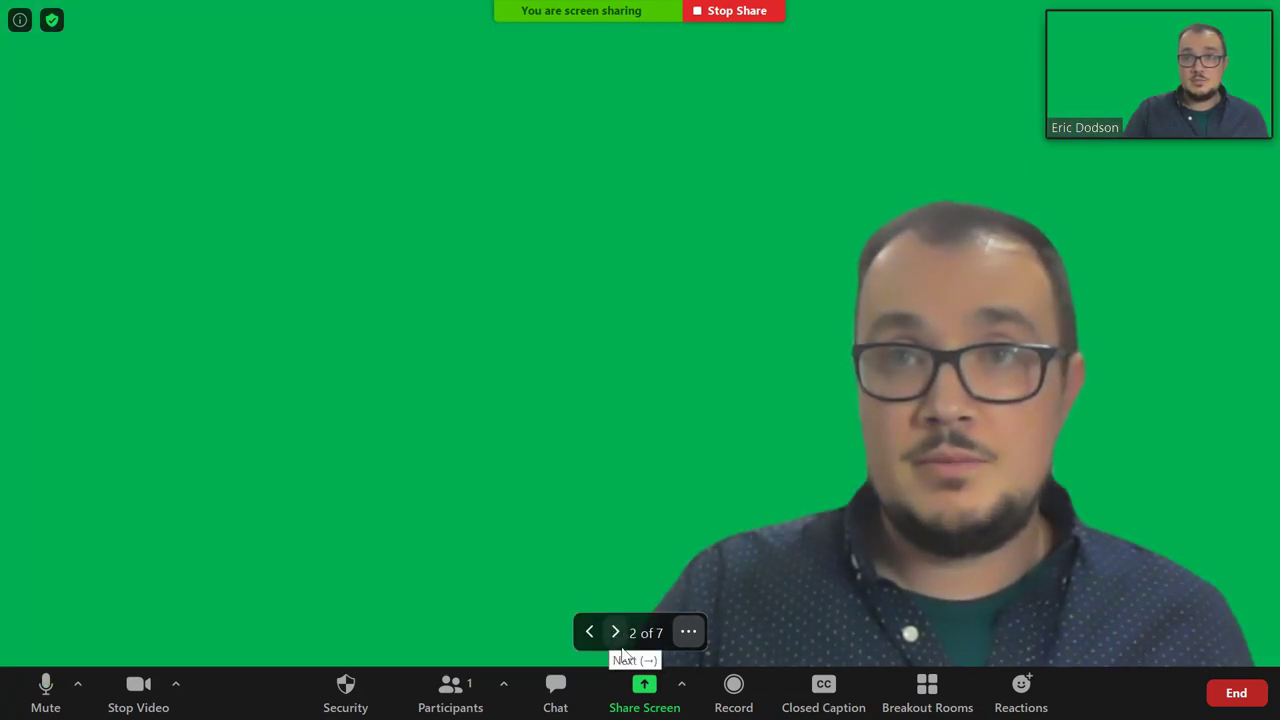
click(617, 638)
click(617, 638)
click(617, 638)
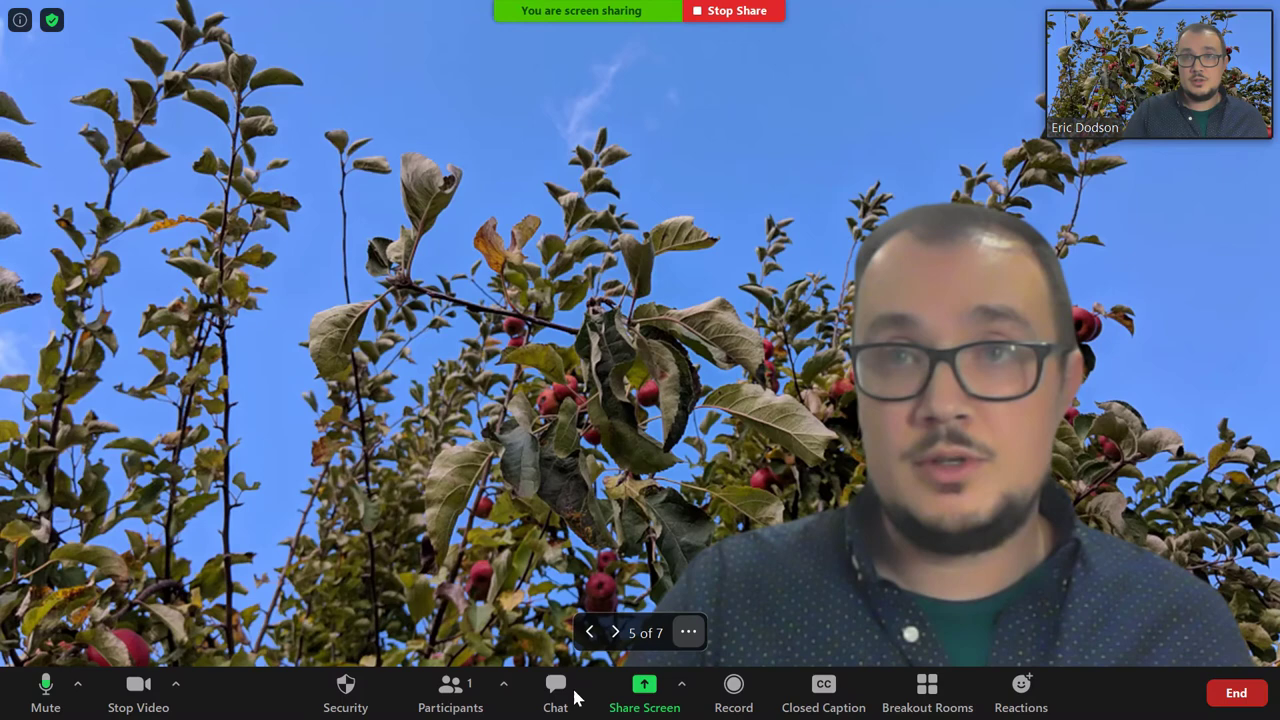
click(618, 638)
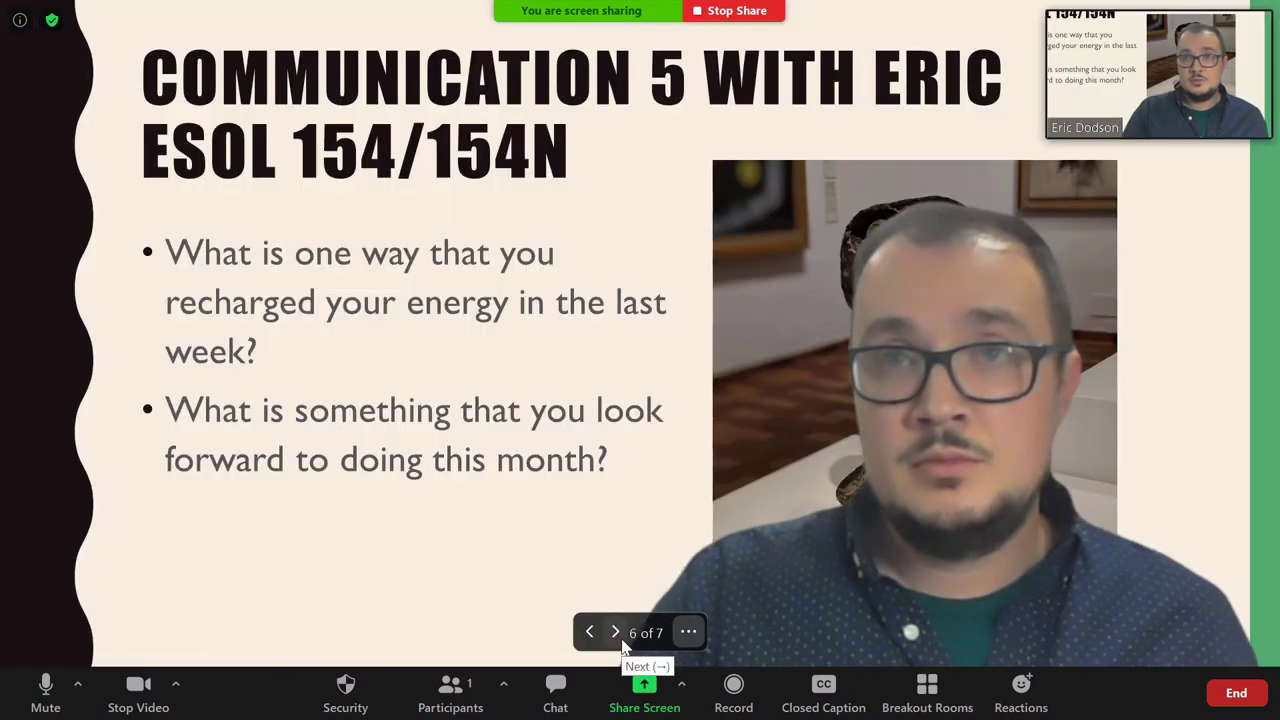
click(615, 632)
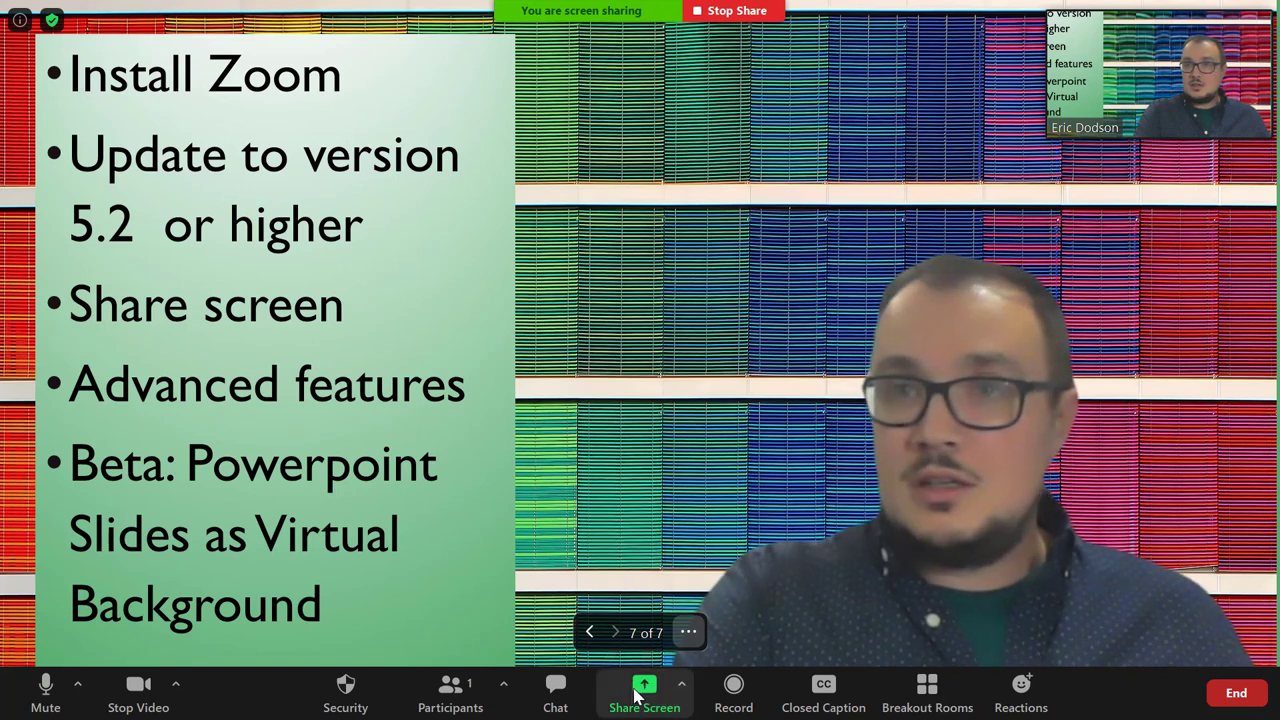
click(706, 12)
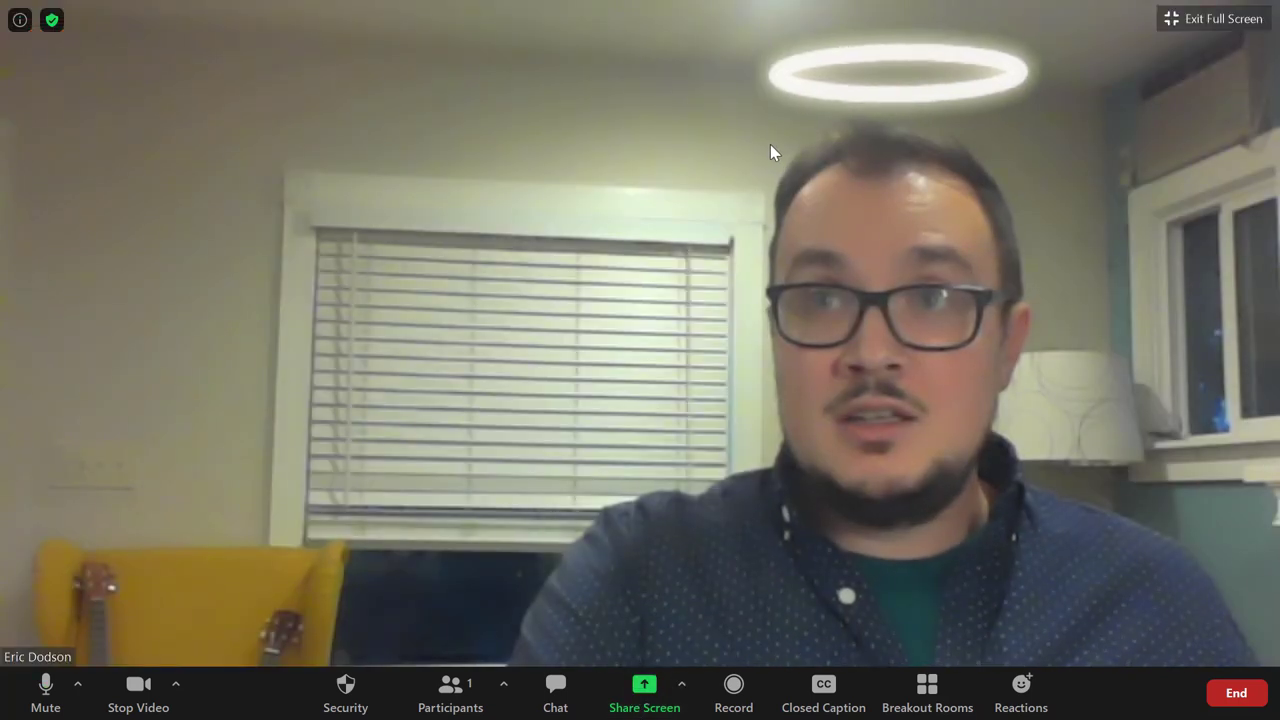